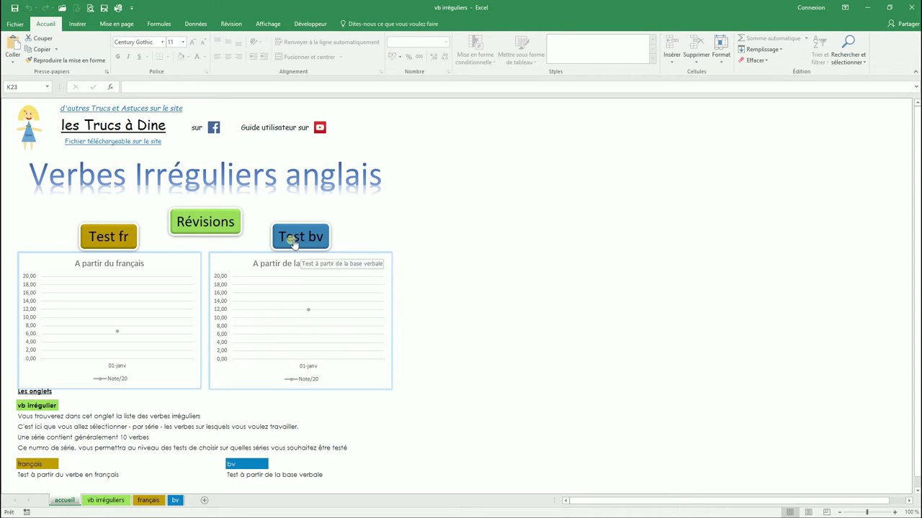
Step: Open the irregular verb revision list and assign series number 1 to the ten verbs from acheter to battre
{"action": "left_click", "coordinate": [211, 229]}
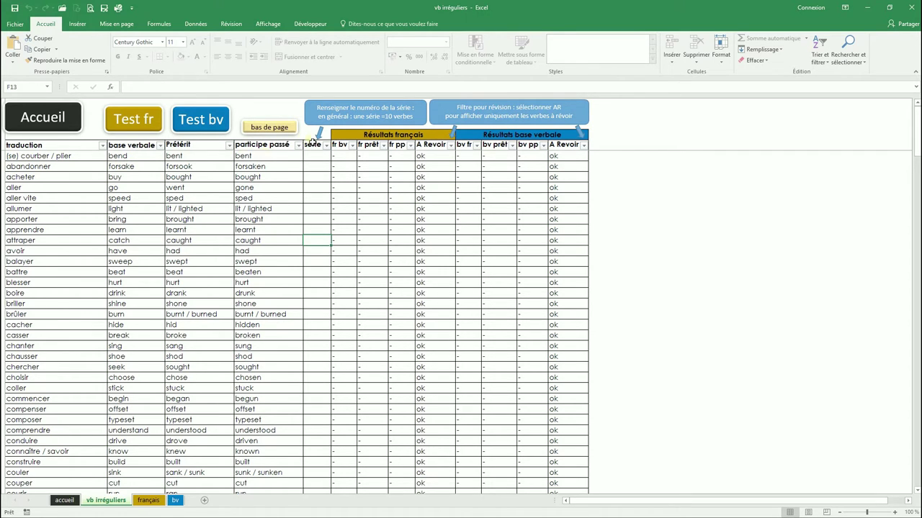
{"action": "left_click_drag", "start_coordinate": [315, 149], "coordinate": [315, 183]}
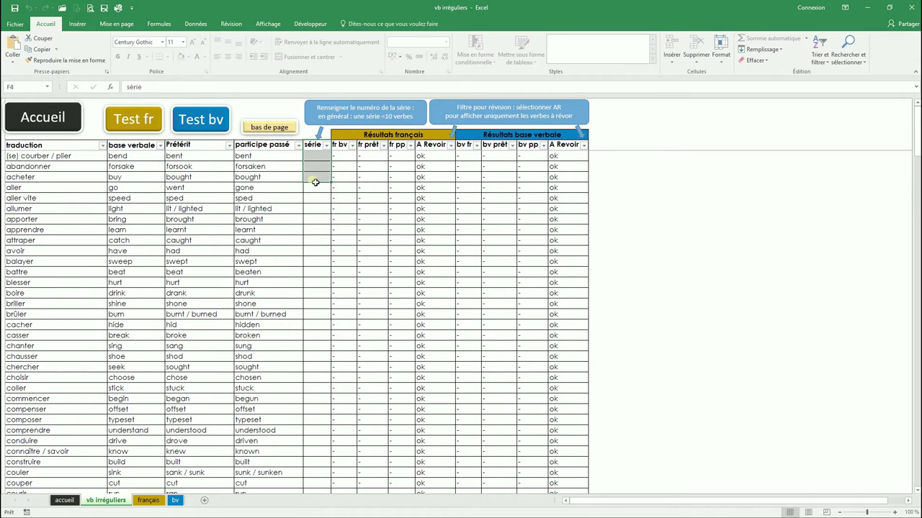
{"action": "left_click", "coordinate": [319, 179]}
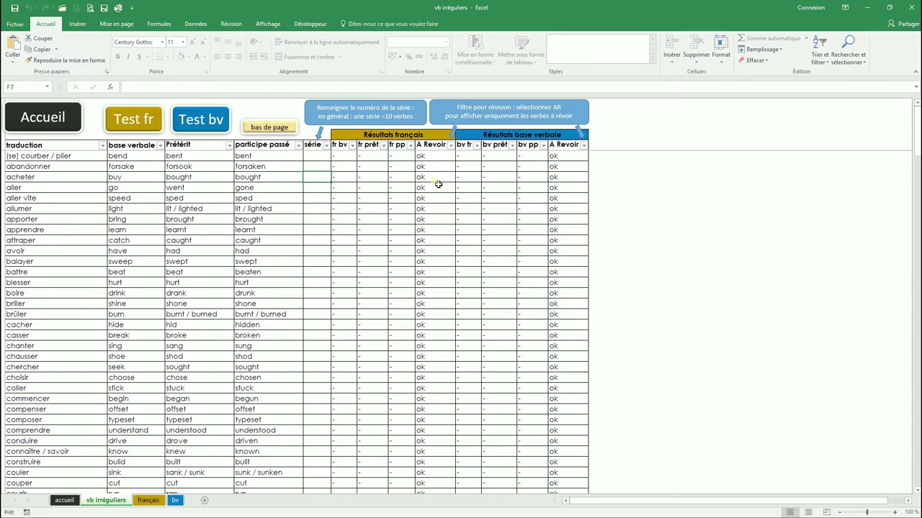
{"action": "type", "text": "1"}
{"action": "key", "text": "Return"}
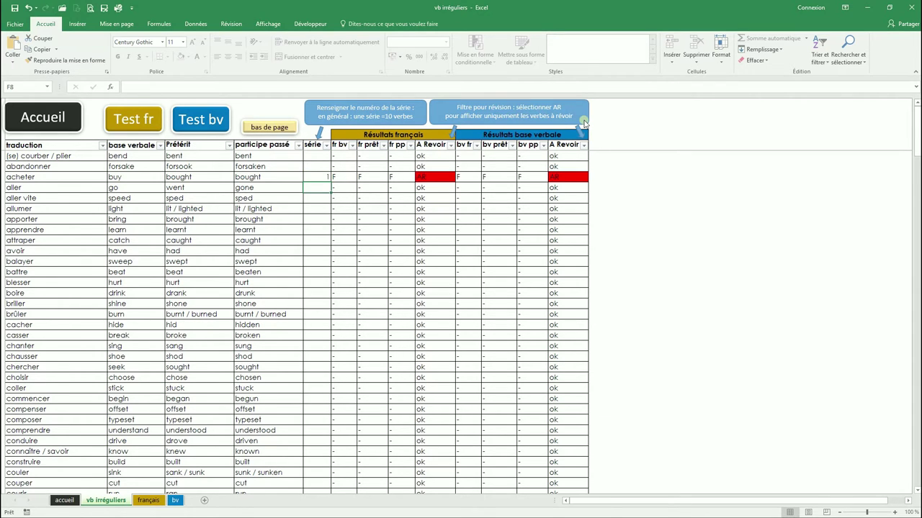
{"action": "type", "text": "1"}
{"action": "key", "text": "Return"}
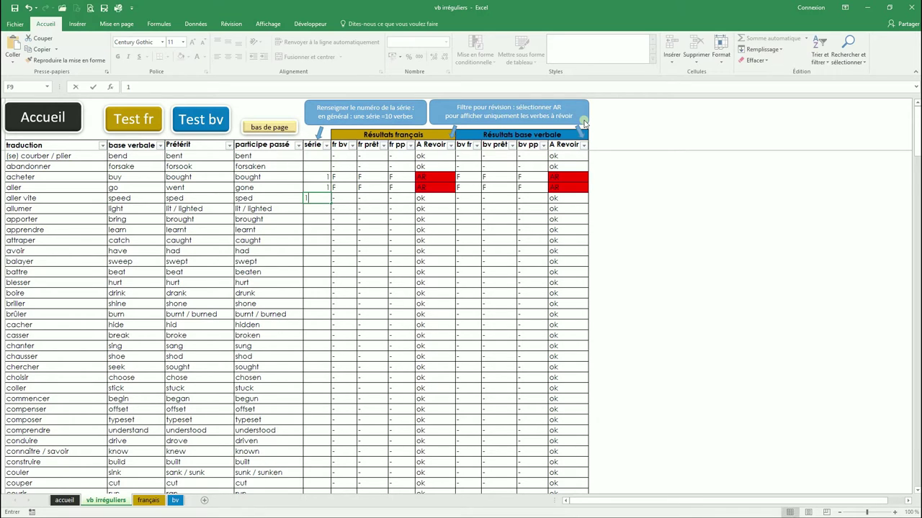
{"action": "type", "text": "1"}
{"action": "key", "text": "Return"}
{"action": "type", "text": "1"}
{"action": "key", "text": "Return"}
{"action": "type", "text": "1"}
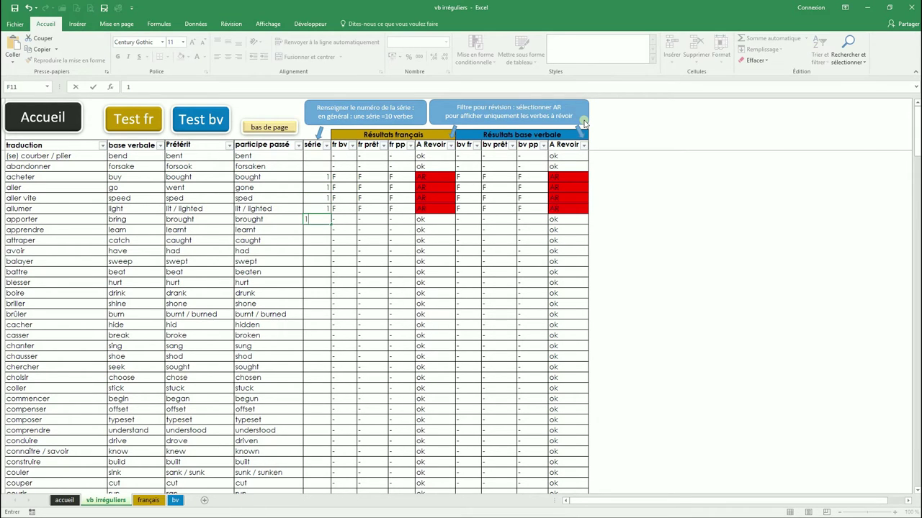
{"action": "key", "text": "Return"}
{"action": "type", "text": "1"}
{"action": "key", "text": "Return"}
{"action": "type", "text": "1"}
{"action": "key", "text": "Return"}
{"action": "type", "text": "1"}
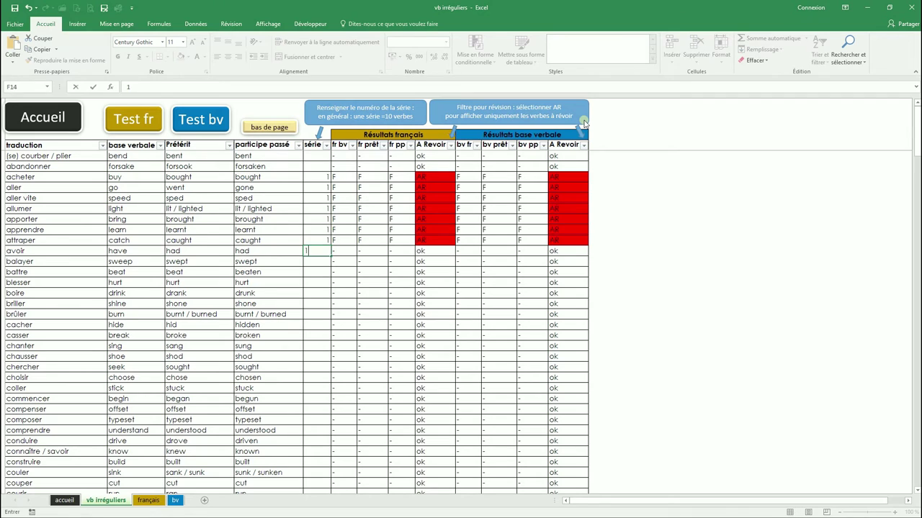
{"action": "key", "text": "Return"}
{"action": "type", "text": "1"}
{"action": "key", "text": "Return"}
{"action": "type", "text": "1"}
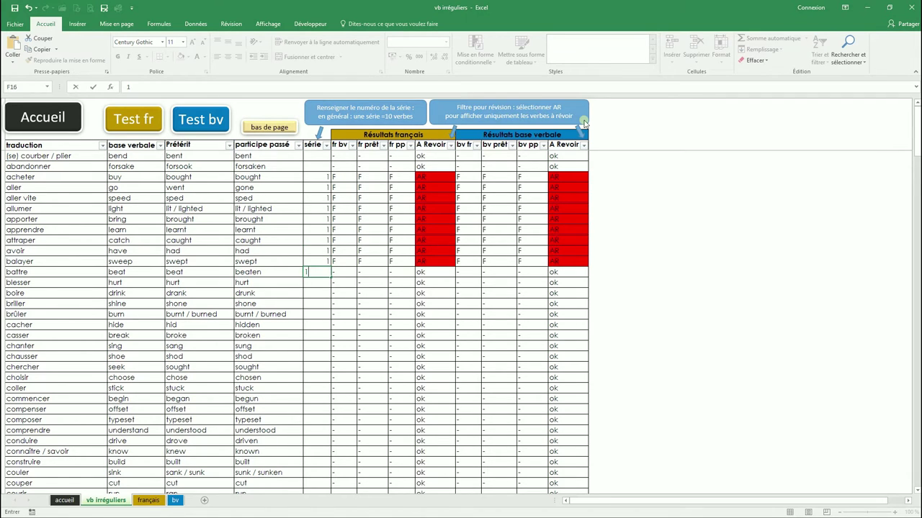
{"action": "key", "text": "Return"}
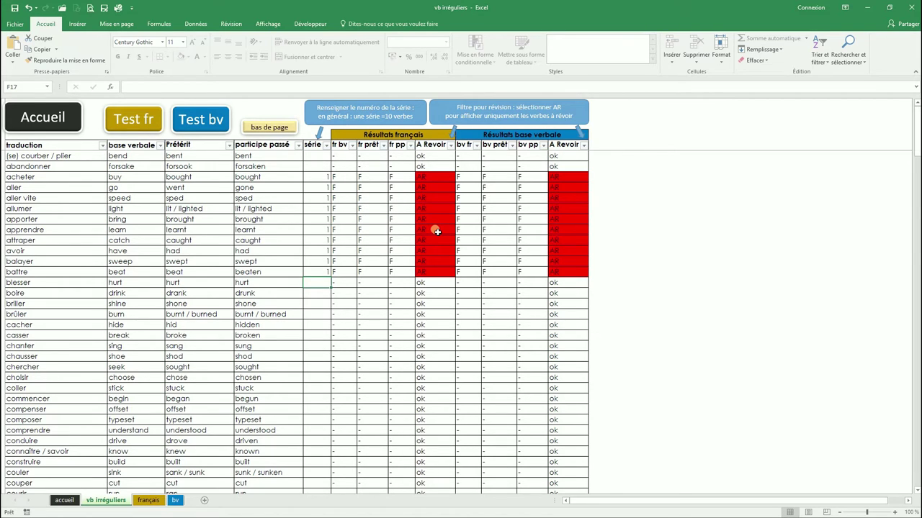
Step: Filter the verb list's série column to show only series 1
{"action": "left_click", "coordinate": [327, 146]}
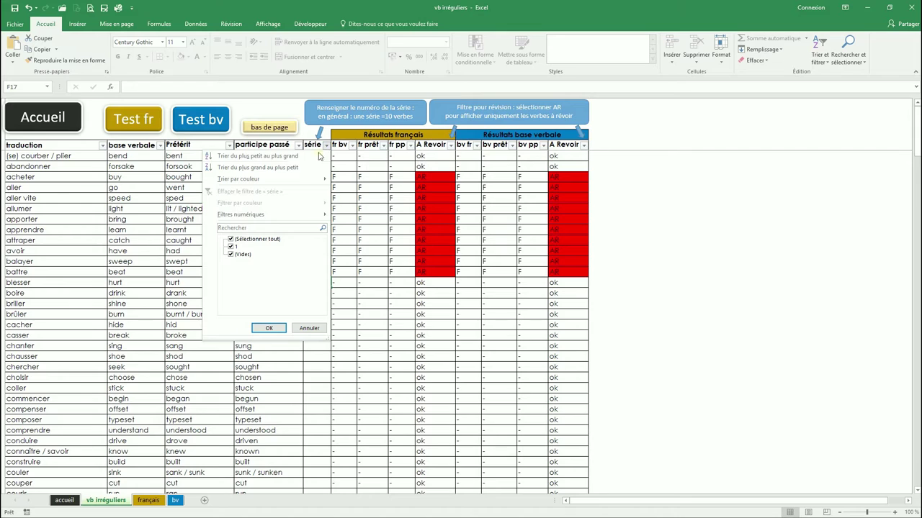
{"action": "left_click", "coordinate": [230, 239]}
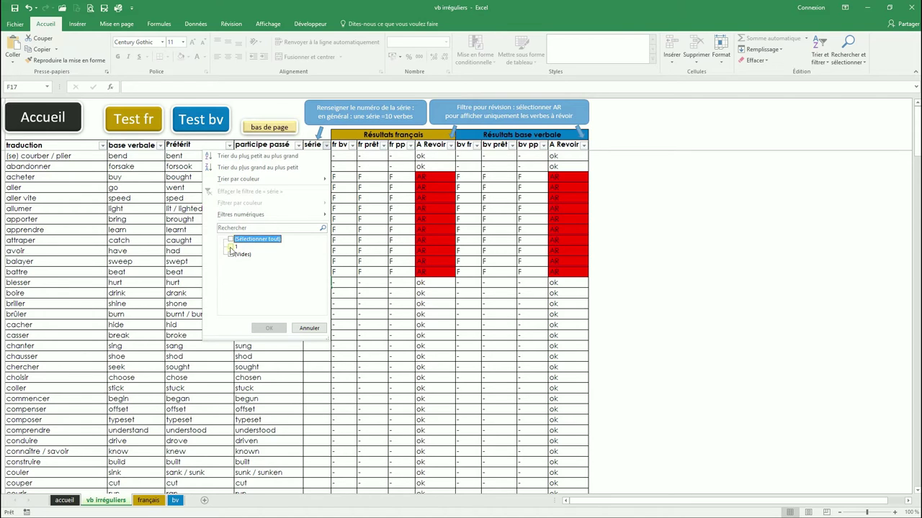
{"action": "left_click", "coordinate": [230, 247]}
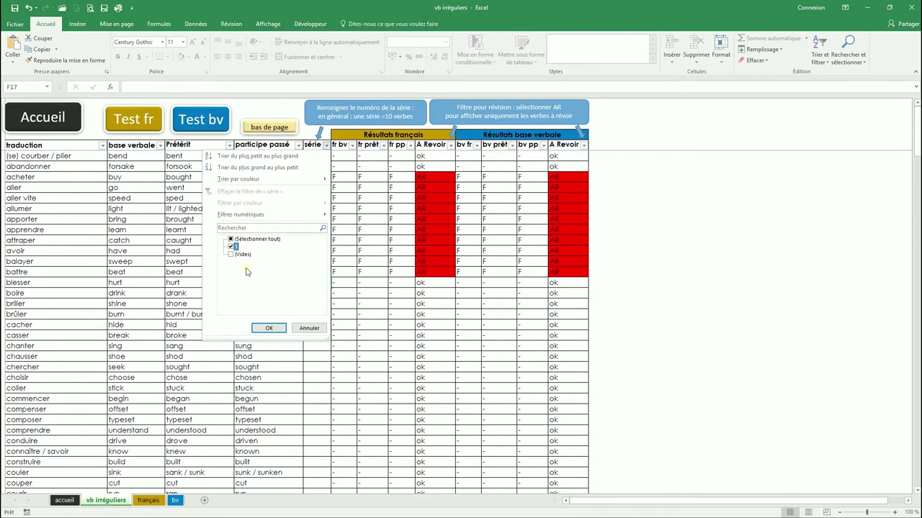
{"action": "left_click", "coordinate": [268, 327]}
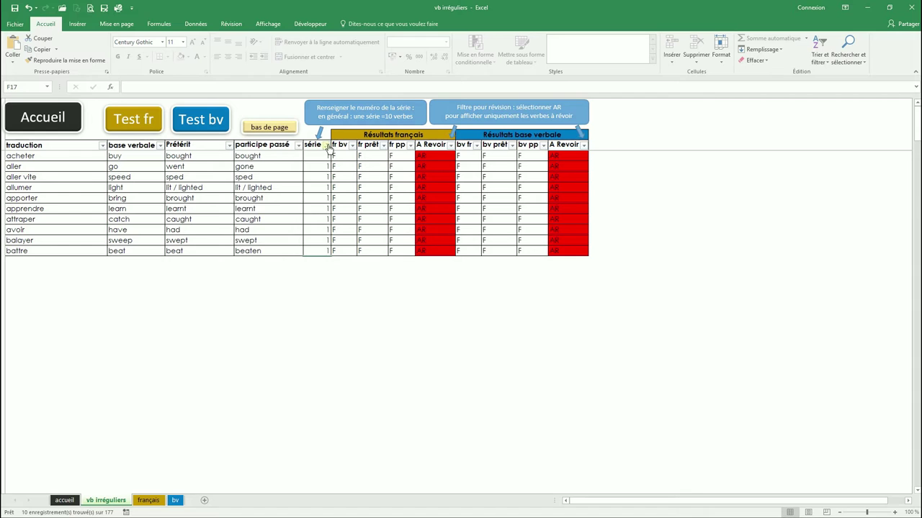
Step: Reselect all values in the série filter to list every verb again
{"action": "left_click", "coordinate": [326, 145]}
{"action": "left_click", "coordinate": [257, 239]}
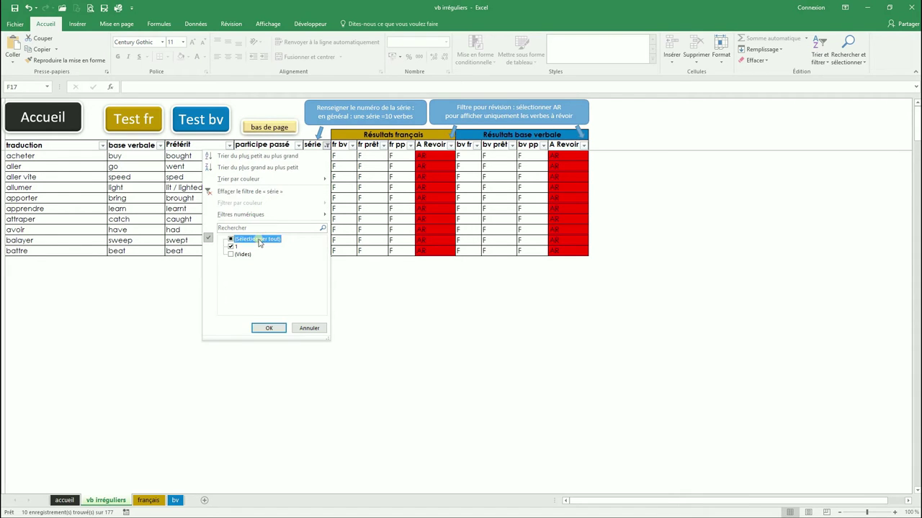
{"action": "left_click", "coordinate": [268, 328]}
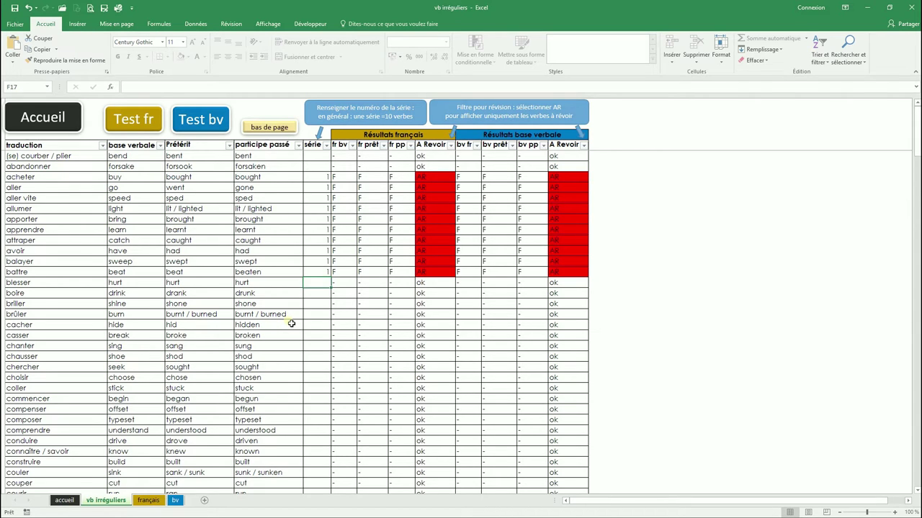
Step: Filter the verb list again so that only the verbs with série 1 are displayed
{"action": "left_click", "coordinate": [327, 145]}
{"action": "left_click", "coordinate": [231, 239]}
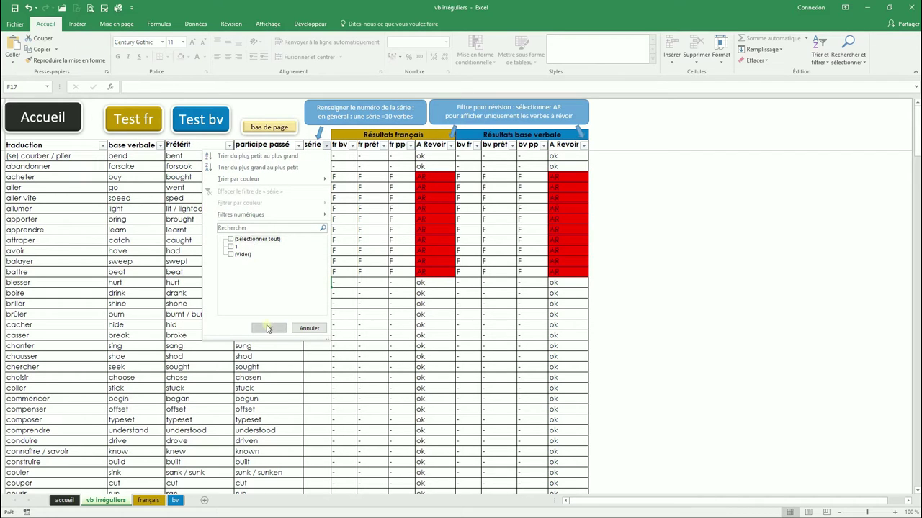
{"action": "left_click", "coordinate": [230, 247]}
{"action": "left_click", "coordinate": [230, 246]}
{"action": "left_click", "coordinate": [230, 246]}
{"action": "left_click", "coordinate": [269, 328]}
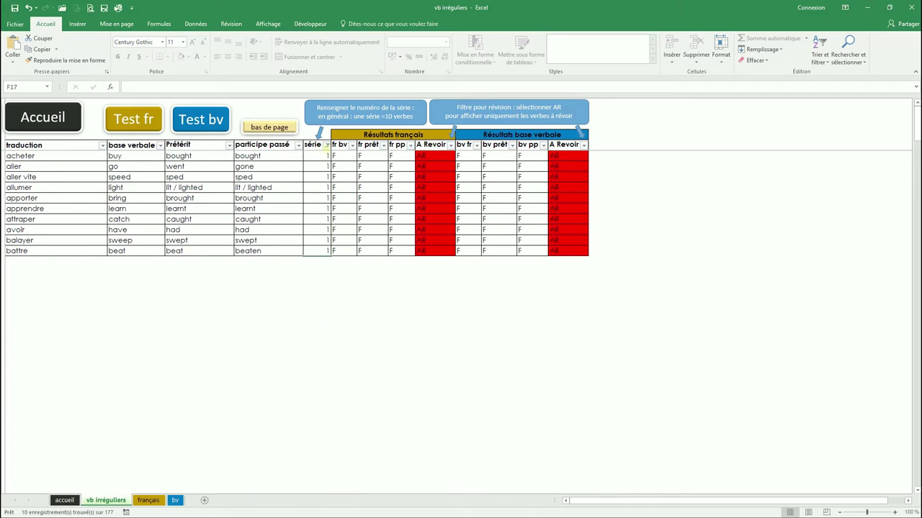
Step: Remove the série 1 restriction and show the complete verb list
{"action": "left_click", "coordinate": [326, 145]}
{"action": "left_click", "coordinate": [230, 238]}
{"action": "left_click", "coordinate": [263, 328]}
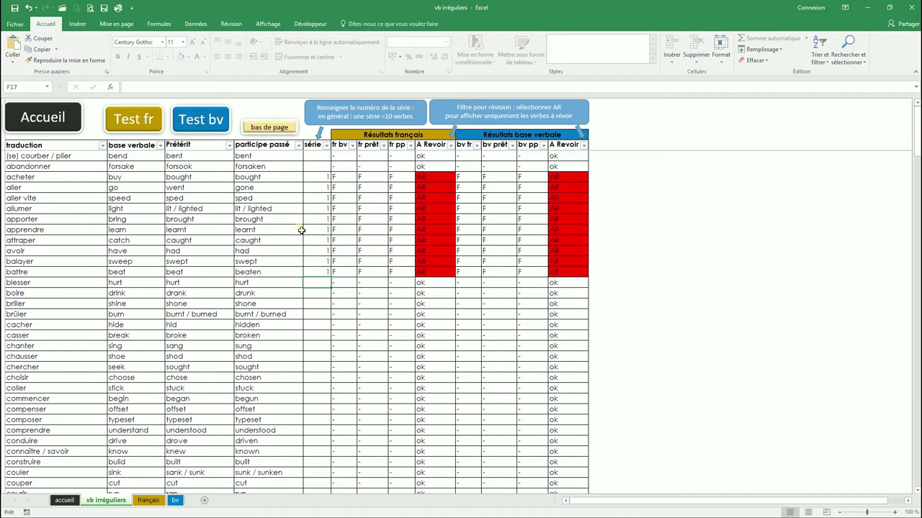
Step: Open the French test sheet and filter its série column to show only series 1
{"action": "left_click", "coordinate": [272, 129]}
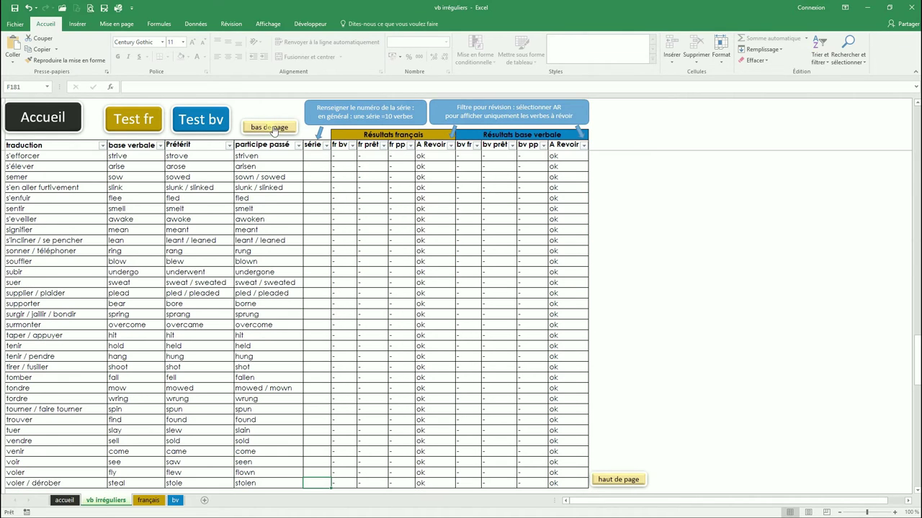
{"action": "left_click", "coordinate": [625, 484]}
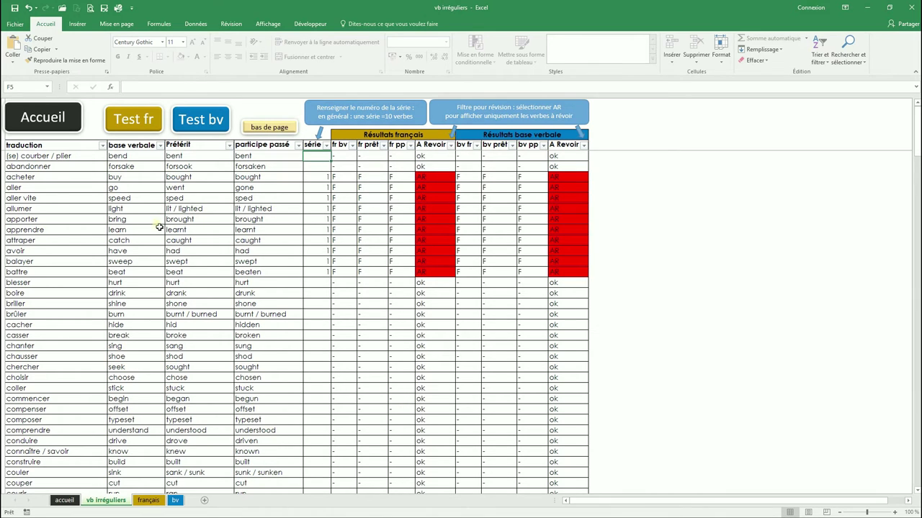
{"action": "left_click", "coordinate": [132, 119]}
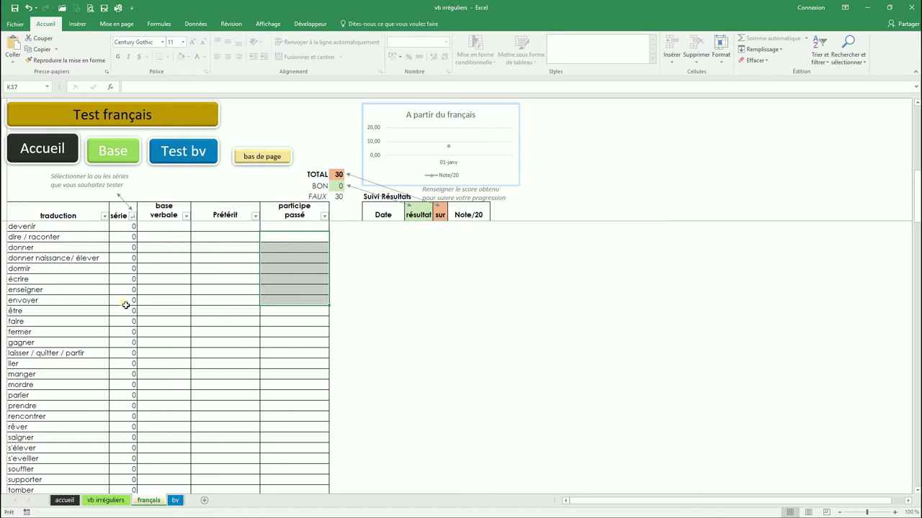
{"action": "left_click", "coordinate": [133, 217]}
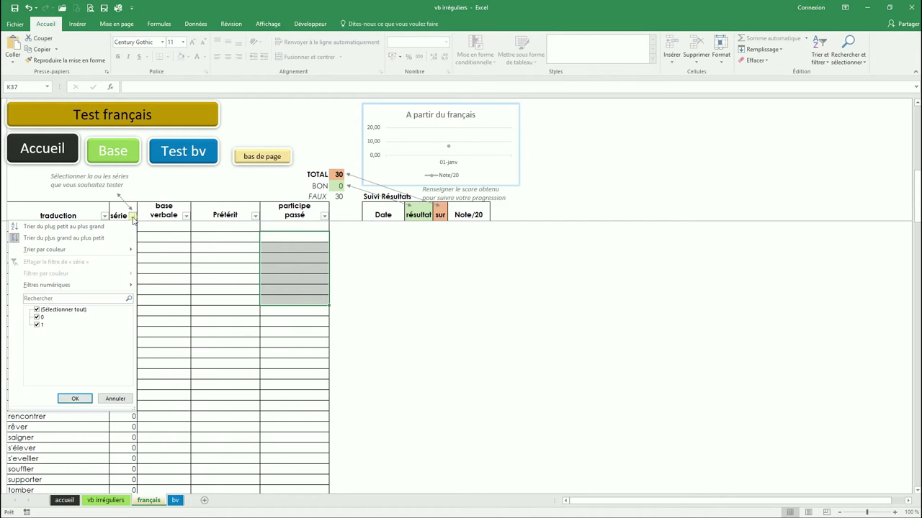
{"action": "left_click", "coordinate": [38, 311]}
{"action": "left_click", "coordinate": [38, 324]}
{"action": "left_click", "coordinate": [67, 402]}
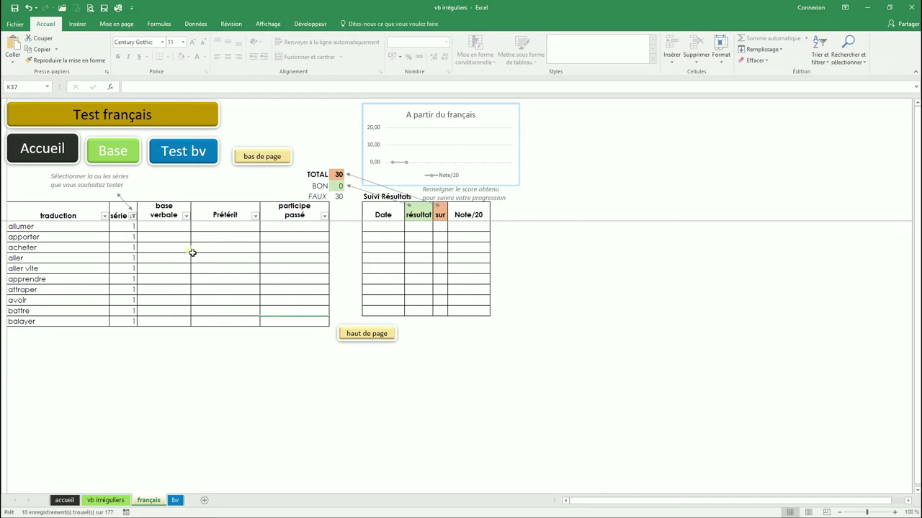
Step: In the base verbale column, answer BUY for acheter and GO for aller
{"action": "left_click", "coordinate": [165, 247]}
{"action": "type", "text": "BUY"}
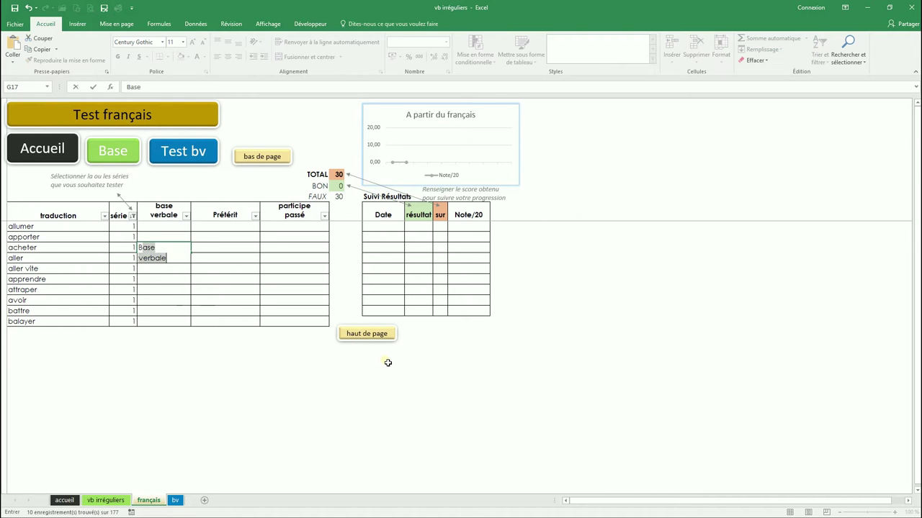
{"action": "key", "text": "Return"}
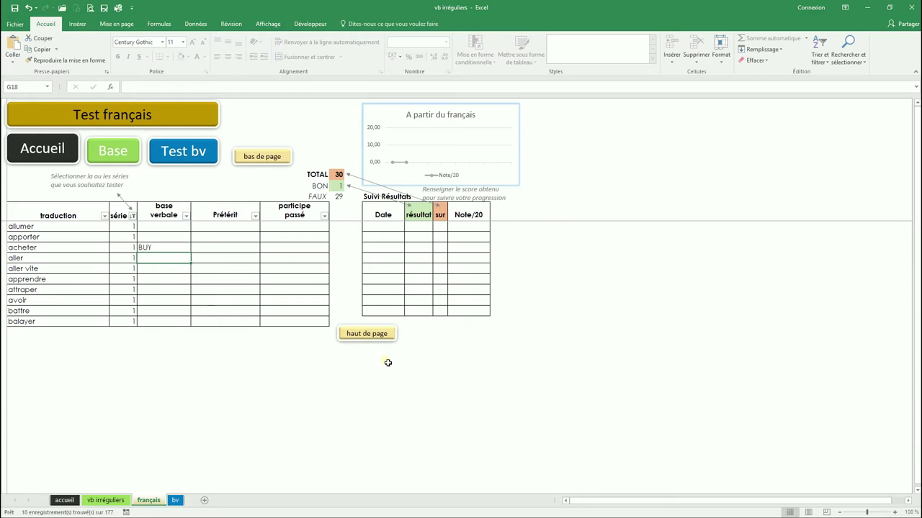
{"action": "type", "text": "GO"}
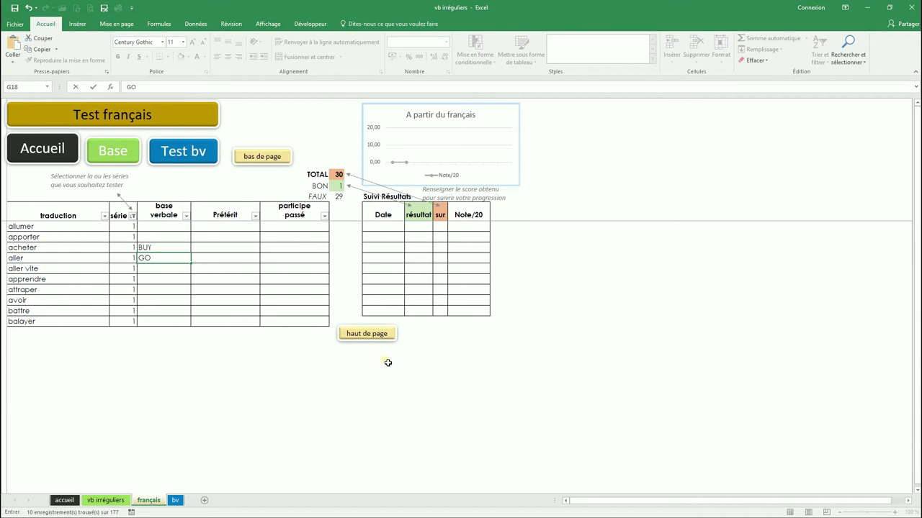
{"action": "key", "text": "Return"}
{"action": "key", "text": "Return"}
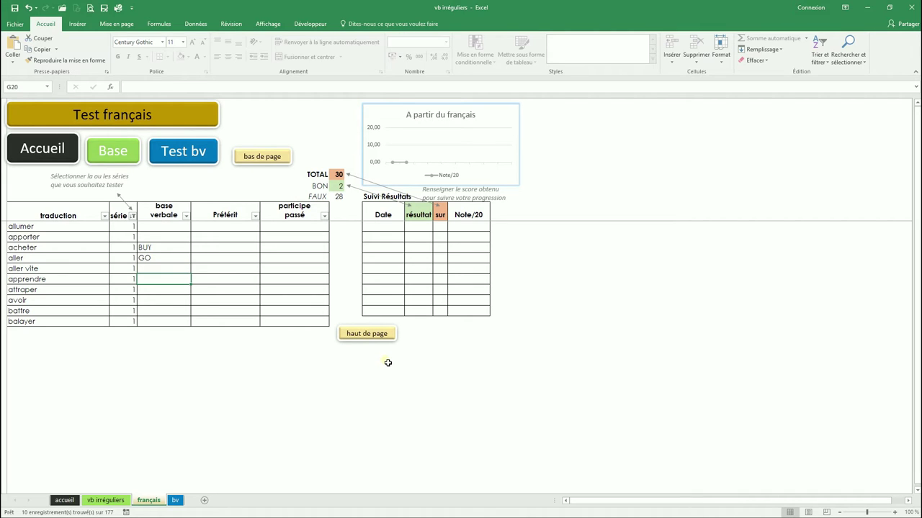
Step: Fill in the avoir row with base verbale have, prétérit had and participe passé had
{"action": "key", "text": "Return"}
{"action": "key", "text": "Return"}
{"action": "type", "text": "have"}
{"action": "key", "text": "Tab"}
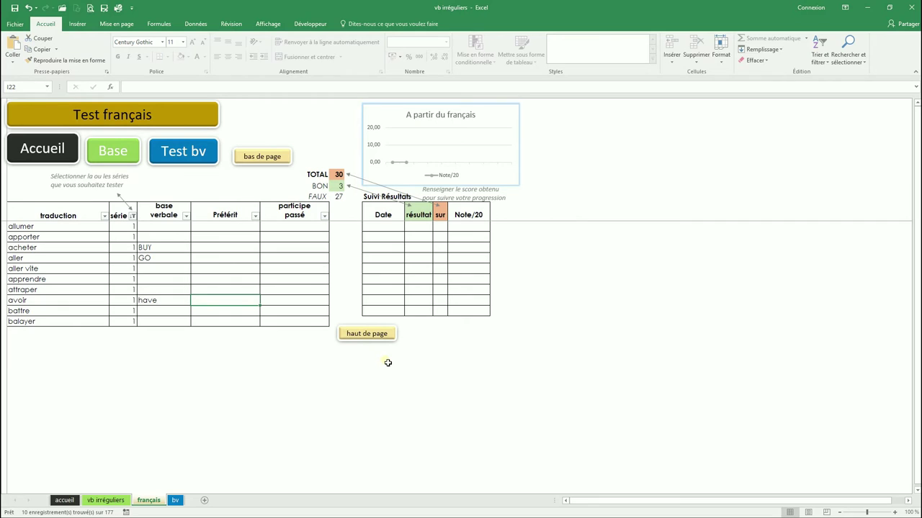
{"action": "type", "text": "had"}
{"action": "key", "text": "Tab"}
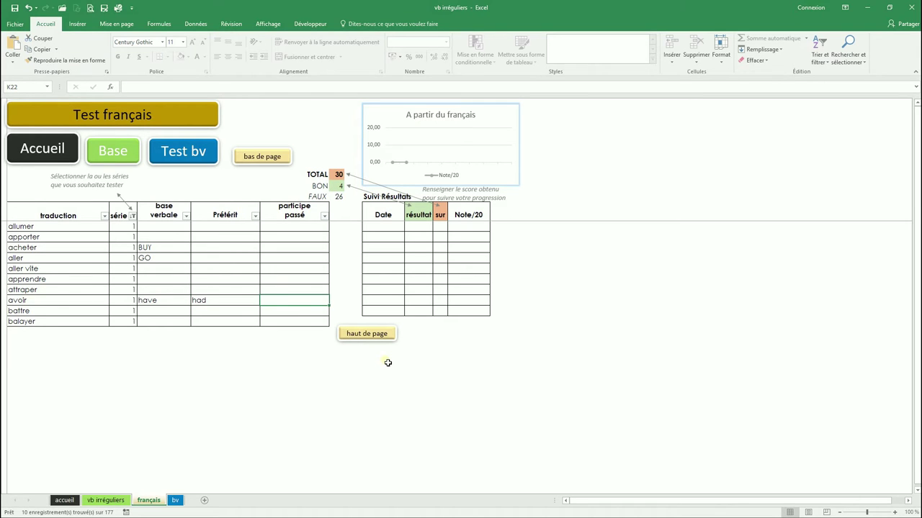
{"action": "type", "text": "had"}
{"action": "key", "text": "Return"}
Step: Include series 0 in the French test's série filter to show all verbs
{"action": "left_click", "coordinate": [133, 216]}
{"action": "left_click", "coordinate": [37, 318]}
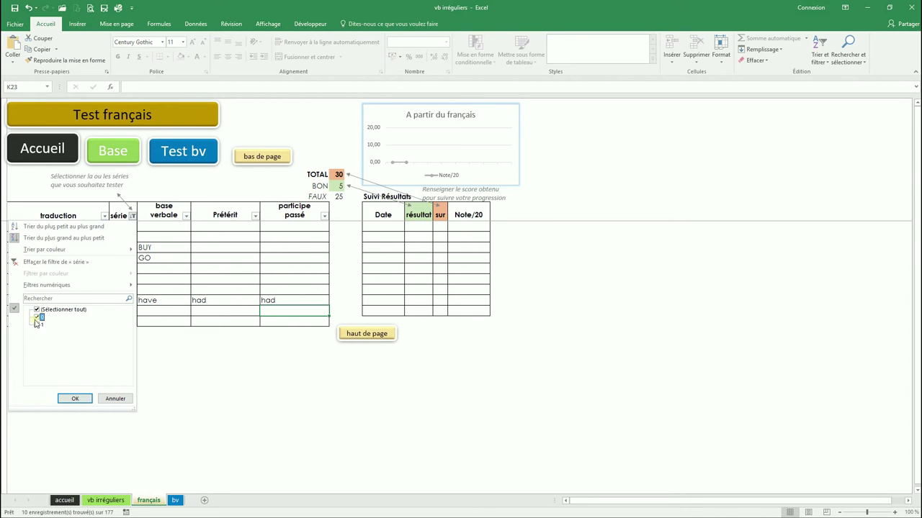
{"action": "left_click", "coordinate": [75, 398]}
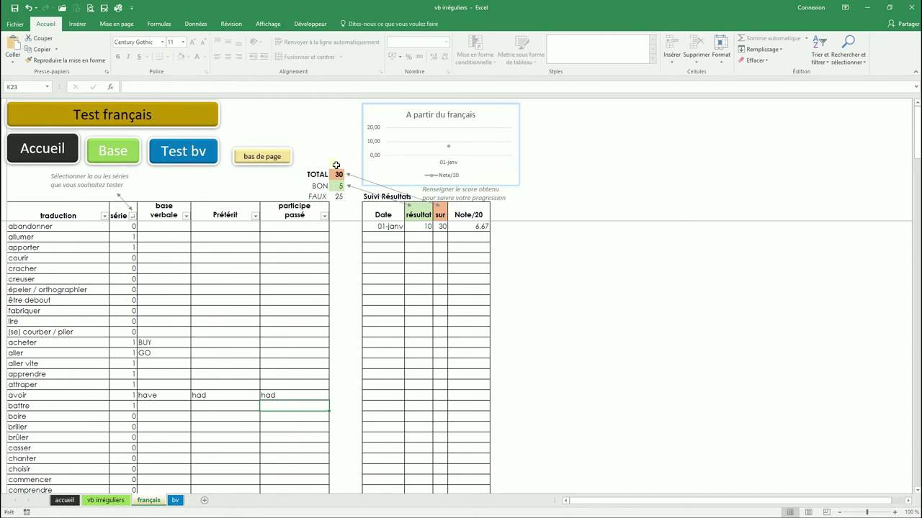
Step: In the first row of the Suivi Résultats table, set the date to 13/01 and the résultat to 5
{"action": "left_click", "coordinate": [377, 228]}
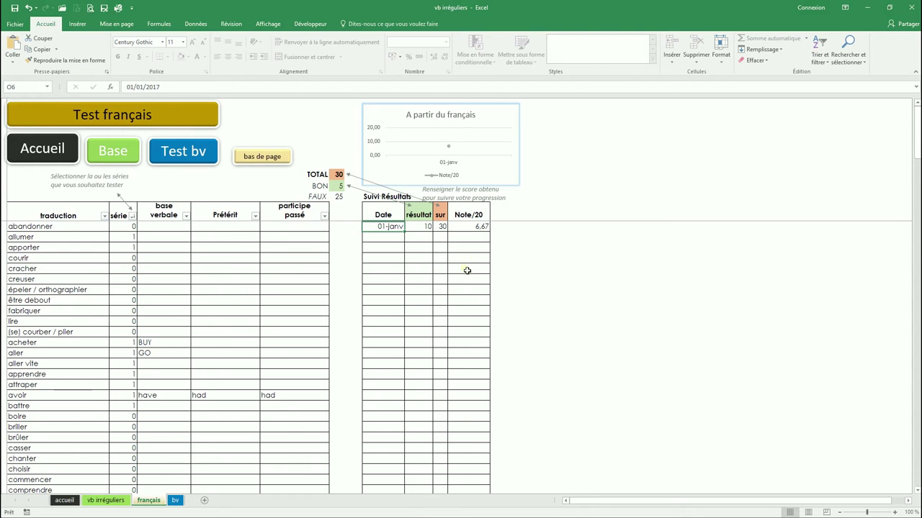
{"action": "type", "text": "13/01"}
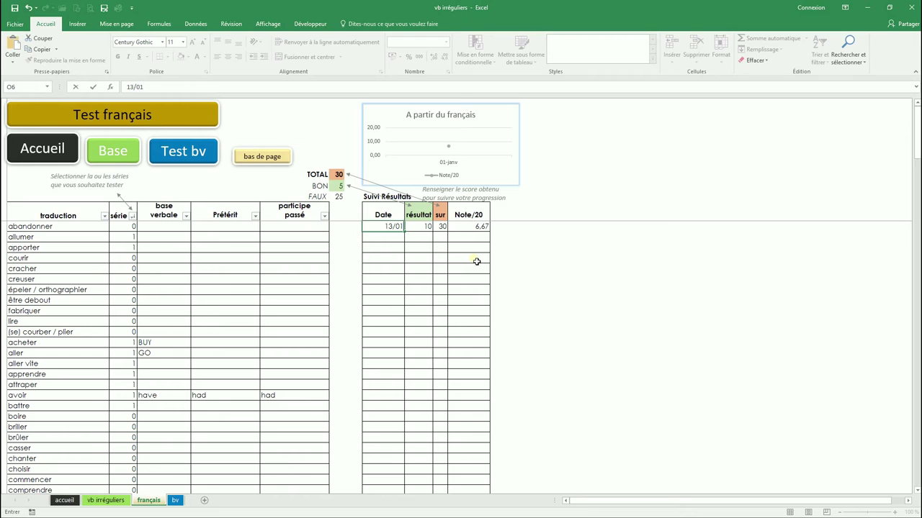
{"action": "key", "text": "Tab"}
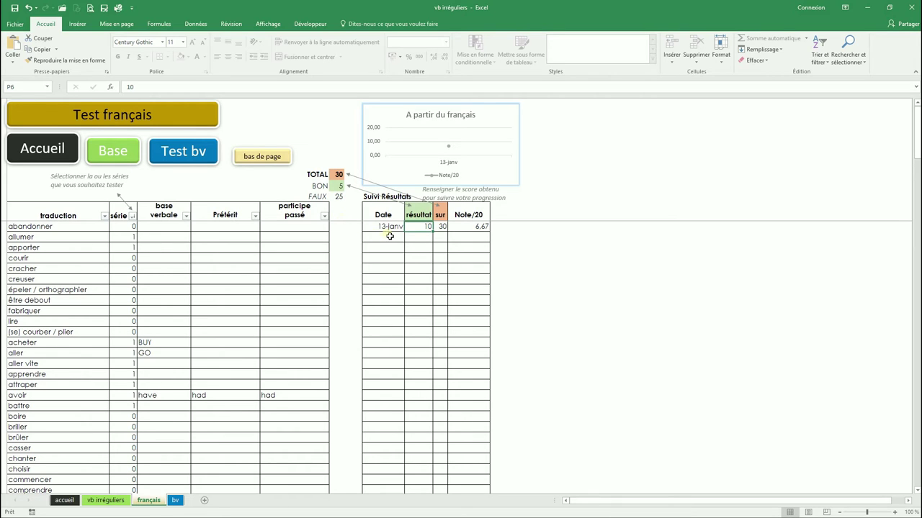
{"action": "type", "text": "5"}
{"action": "key", "text": "Tab"}
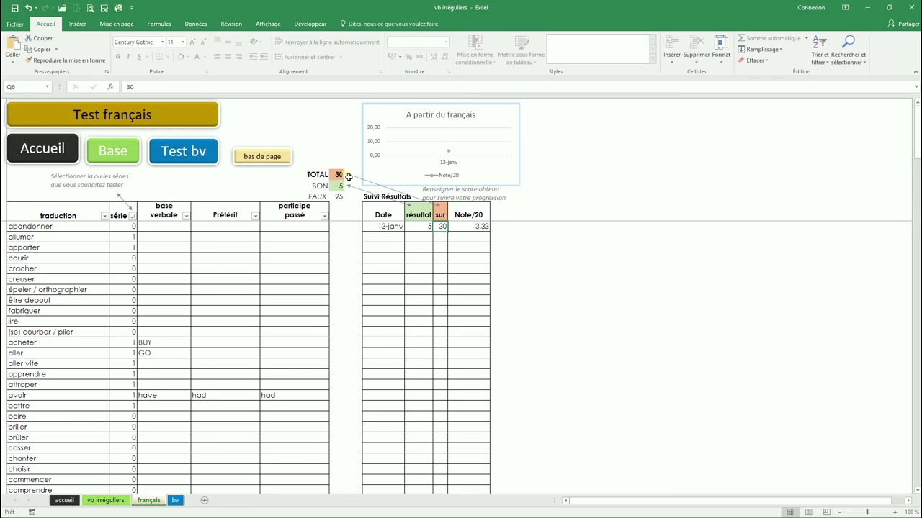
Step: In the second row of the Suivi Résultats table, enter the date 14/01, résultat 10 and sur 30
{"action": "key", "text": "Return"}
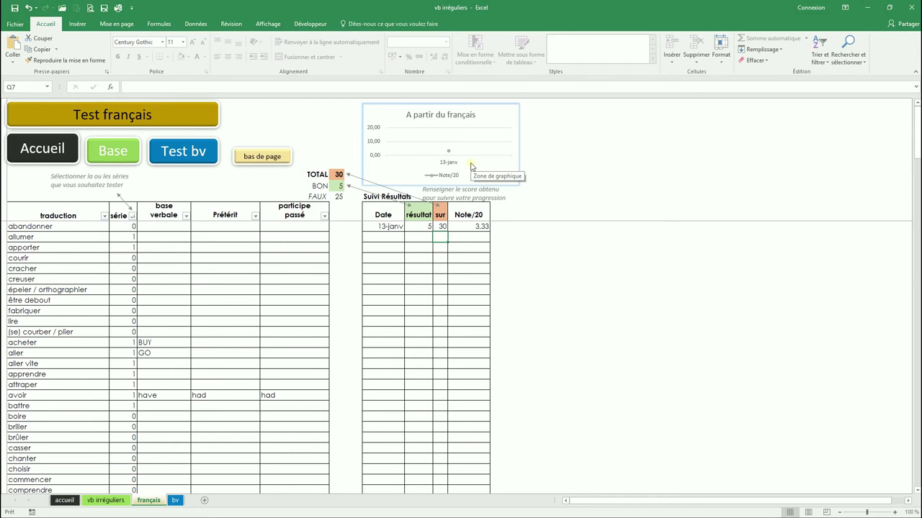
{"action": "left_click", "coordinate": [387, 238]}
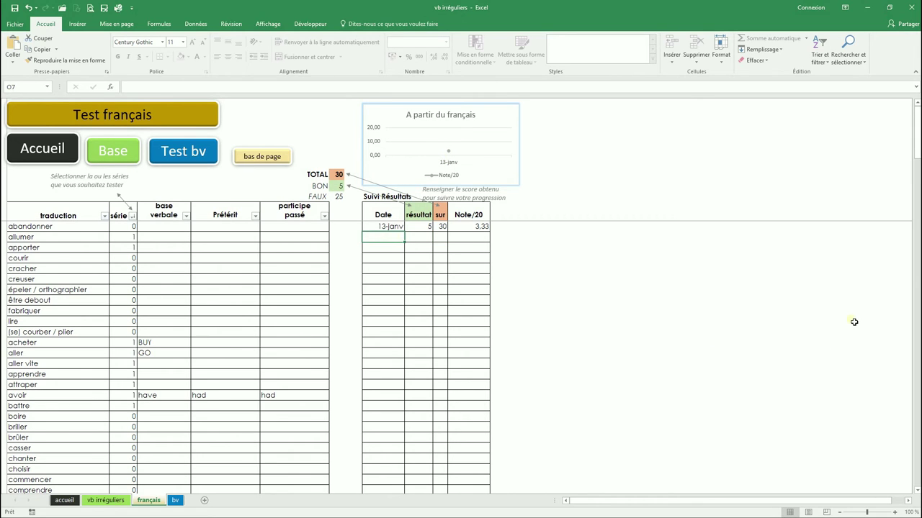
{"action": "type", "text": "14/01"}
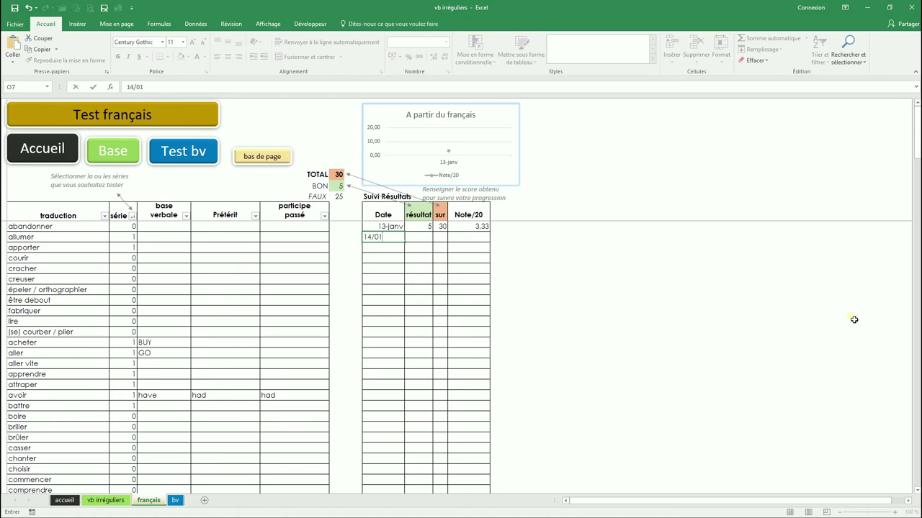
{"action": "key", "text": "Tab"}
{"action": "type", "text": "10"}
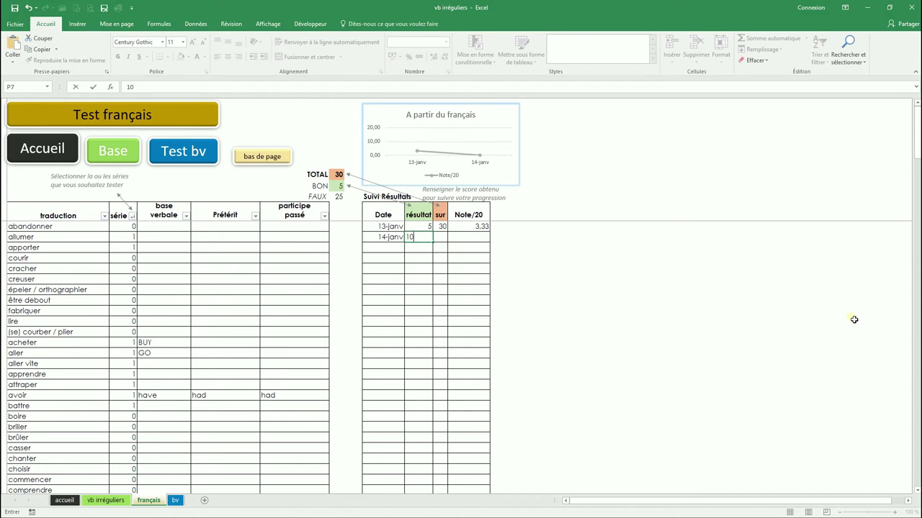
{"action": "key", "text": "Tab"}
{"action": "type", "text": "30"}
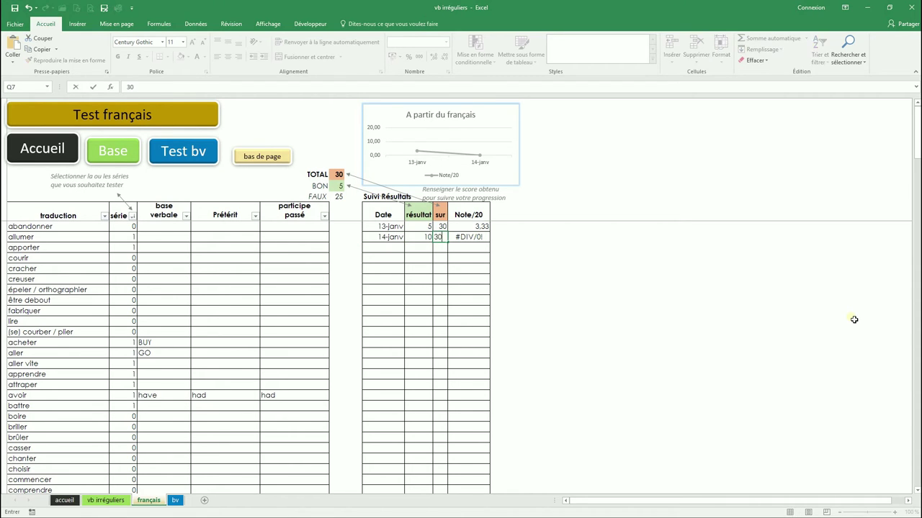
{"action": "key", "text": "Return"}
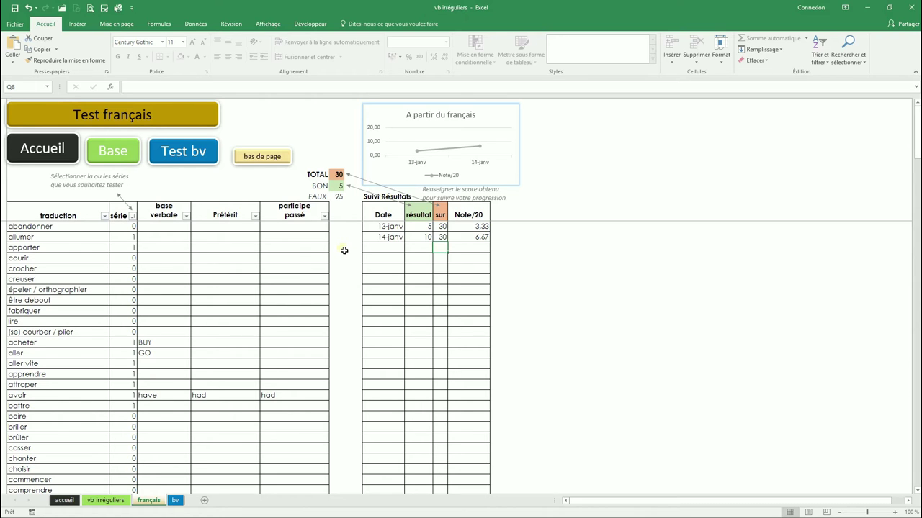
Step: In the verb base, filter the A Revoir column of Résultats français to show only AR verbs
{"action": "left_click", "coordinate": [103, 158]}
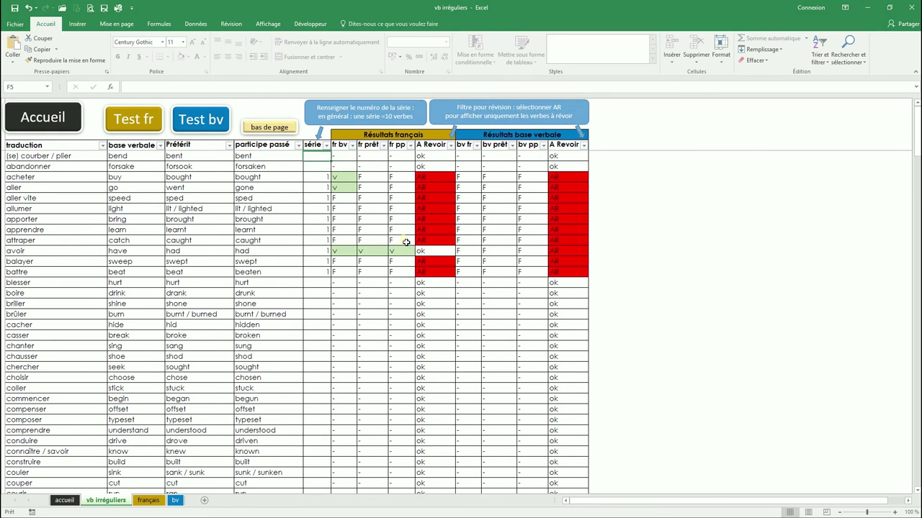
{"action": "left_click", "coordinate": [451, 145]}
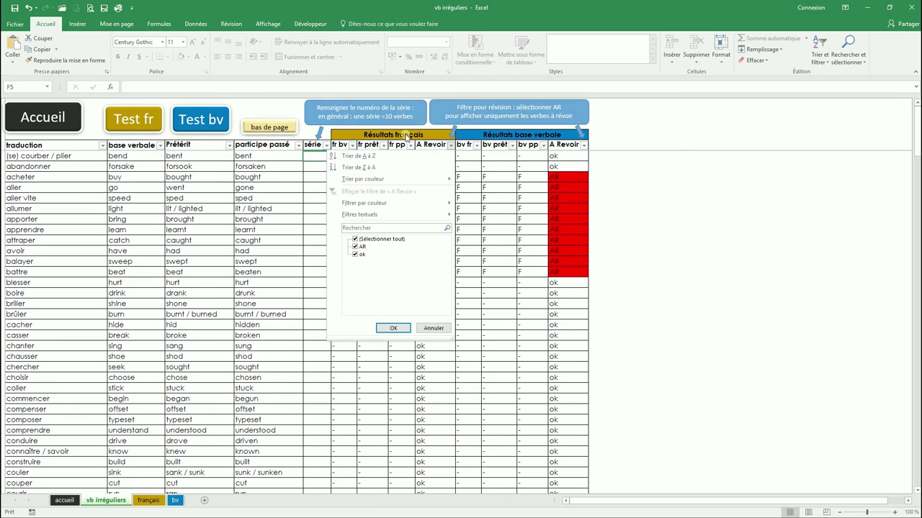
{"action": "left_click", "coordinate": [355, 239]}
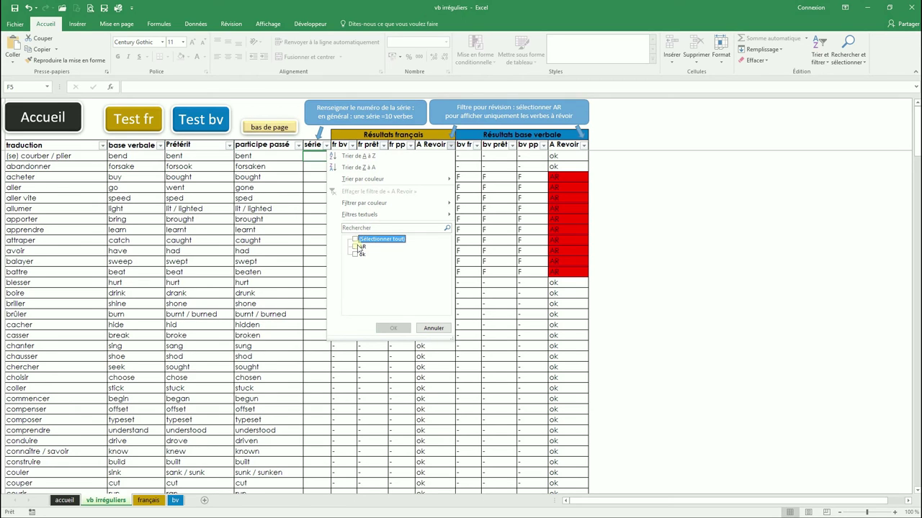
{"action": "left_click", "coordinate": [356, 247]}
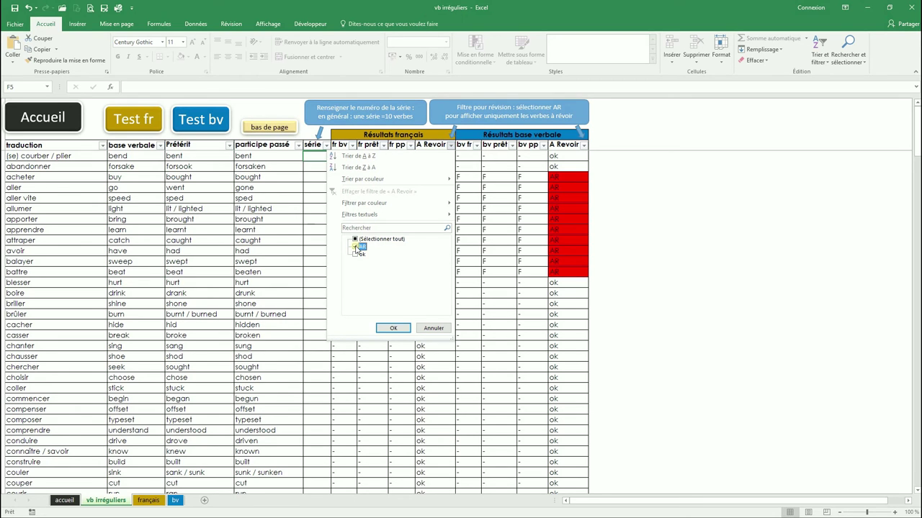
{"action": "left_click", "coordinate": [393, 328]}
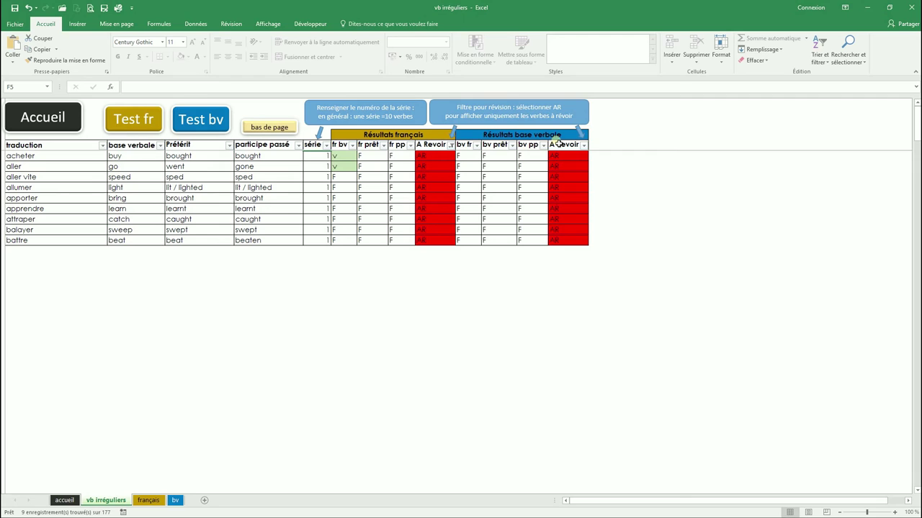
Step: View the base verbale test sheet and return to the verb base
{"action": "left_click", "coordinate": [213, 123]}
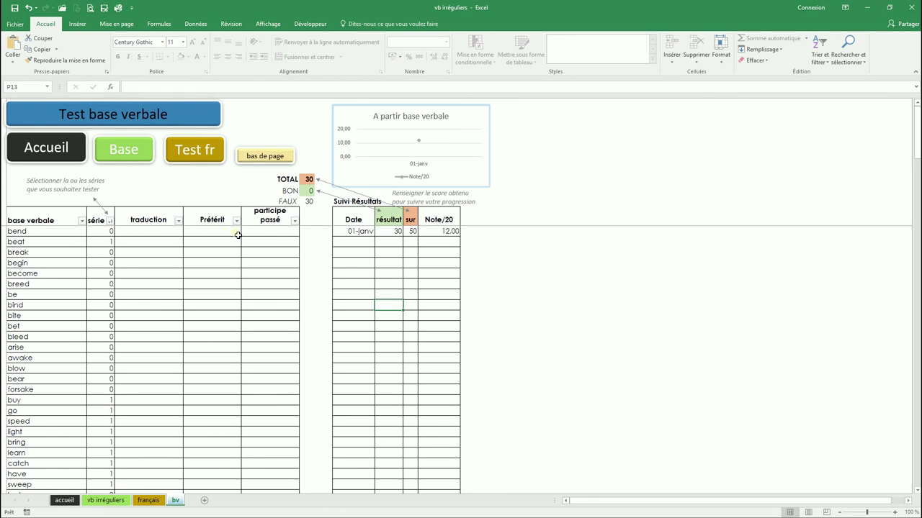
{"action": "left_click", "coordinate": [126, 149]}
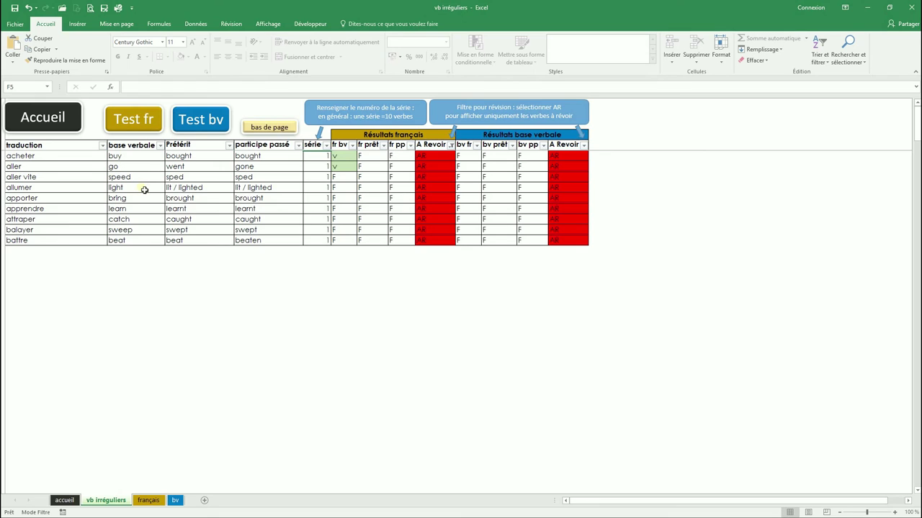
Step: Include ok again in the A Revoir filter of Résultats français so that all verbs are listed
{"action": "left_click", "coordinate": [437, 158]}
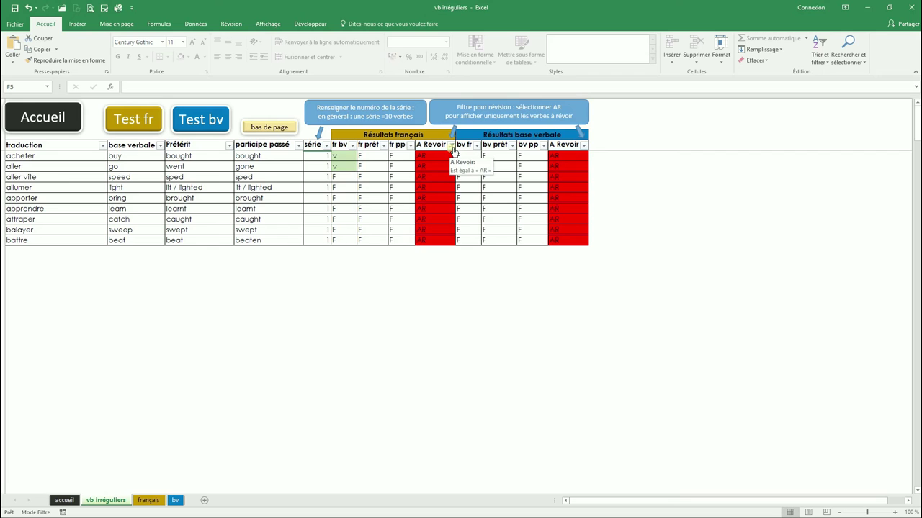
{"action": "left_click", "coordinate": [450, 145]}
{"action": "left_click", "coordinate": [361, 256]}
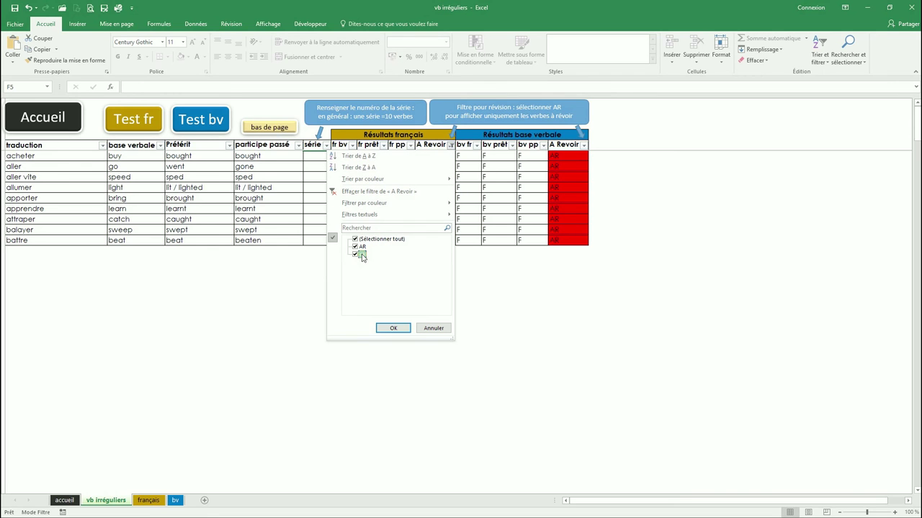
{"action": "left_click", "coordinate": [393, 327]}
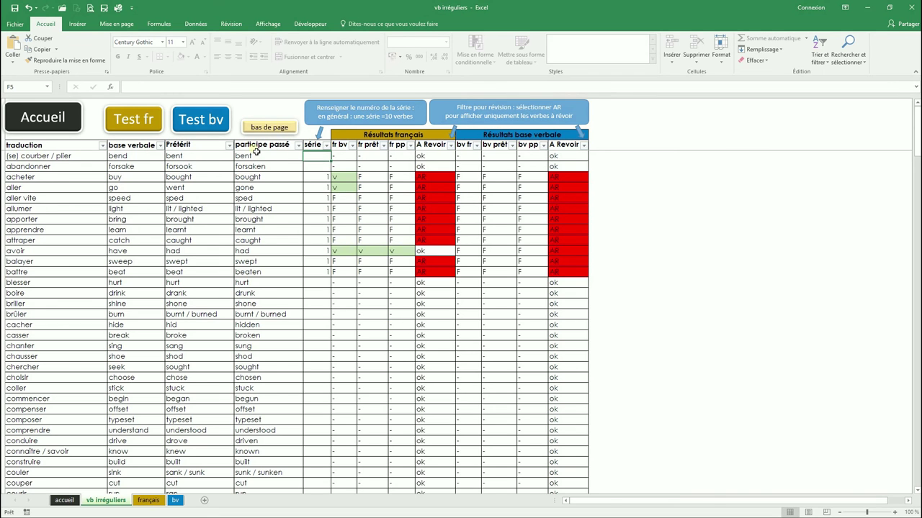
Step: Assign série 2 to the verbs blesser, boire, briller and brûler in the verb base
{"action": "left_click", "coordinate": [314, 282]}
{"action": "type", "text": "2"}
{"action": "key", "text": "Return"}
{"action": "type", "text": "2"}
{"action": "key", "text": "Return"}
{"action": "type", "text": "2"}
{"action": "key", "text": "Return"}
{"action": "type", "text": "2"}
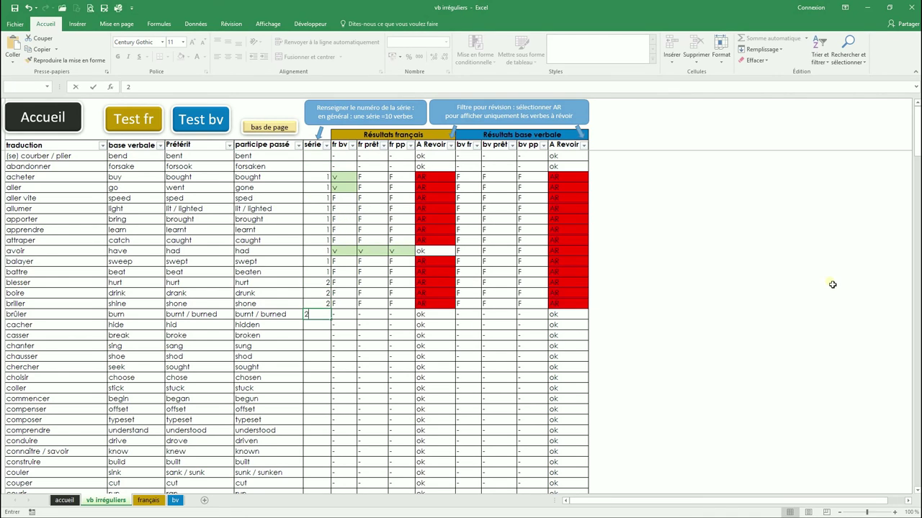
{"action": "key", "text": "Return"}
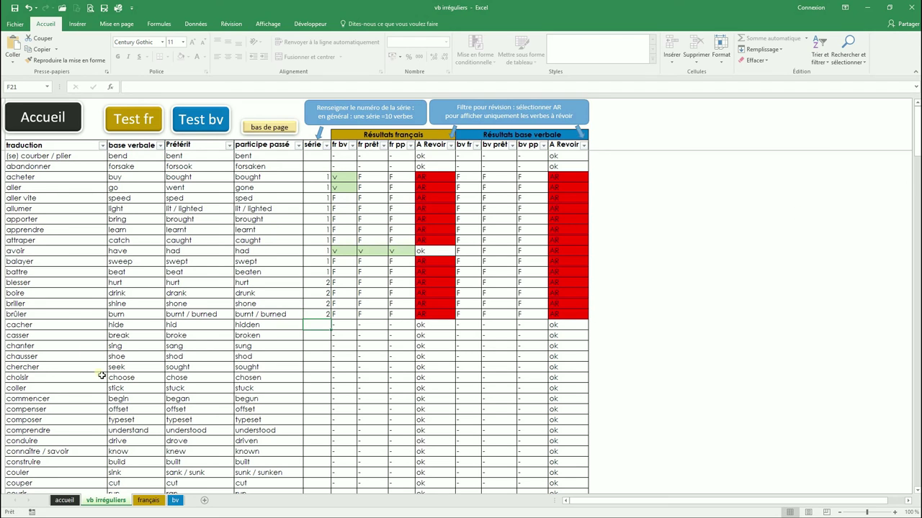
Step: Open the French test and filter the série column to show only series 1 and 2
{"action": "left_click", "coordinate": [133, 119]}
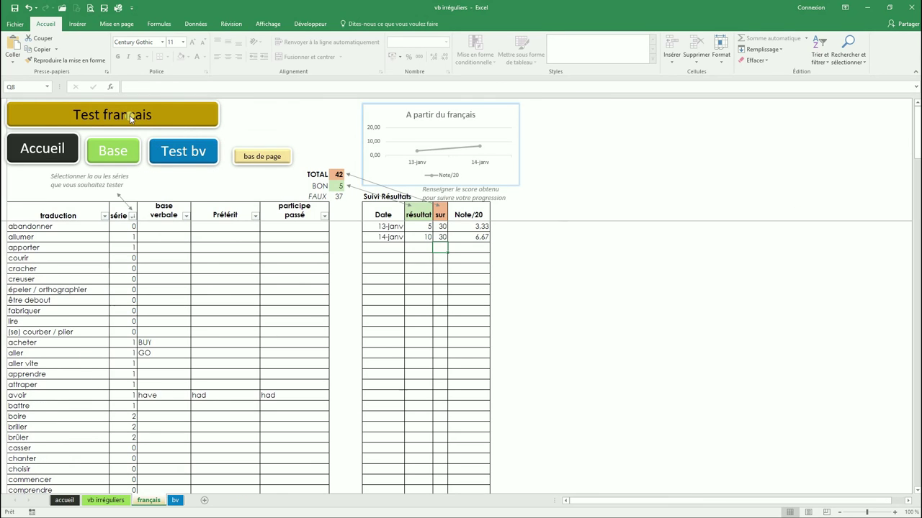
{"action": "left_click", "coordinate": [132, 217]}
{"action": "left_click", "coordinate": [37, 317]}
{"action": "left_click", "coordinate": [36, 310]}
{"action": "left_click", "coordinate": [36, 317]}
{"action": "left_click", "coordinate": [70, 400]}
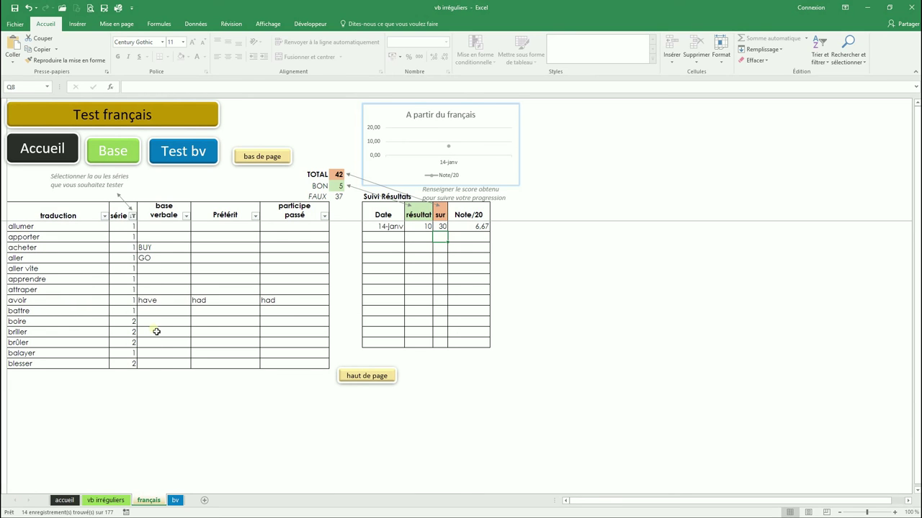
Step: Exclude series 1 from the French test's série filter to show only series 2
{"action": "left_click", "coordinate": [133, 216]}
{"action": "left_click", "coordinate": [37, 325]}
{"action": "left_click", "coordinate": [72, 398]}
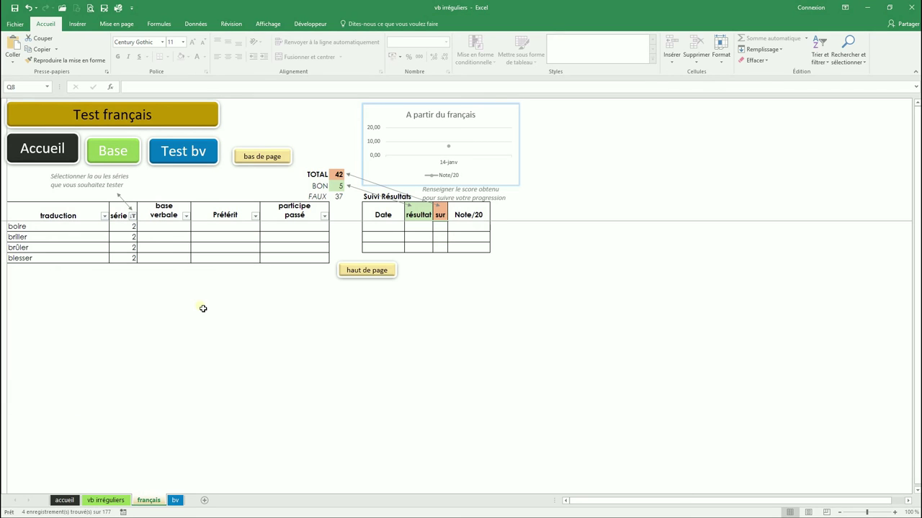
Step: Reselect all series in the French test's série filter to list every verb
{"action": "left_click", "coordinate": [133, 216]}
{"action": "left_click", "coordinate": [62, 313]}
{"action": "left_click", "coordinate": [73, 398]}
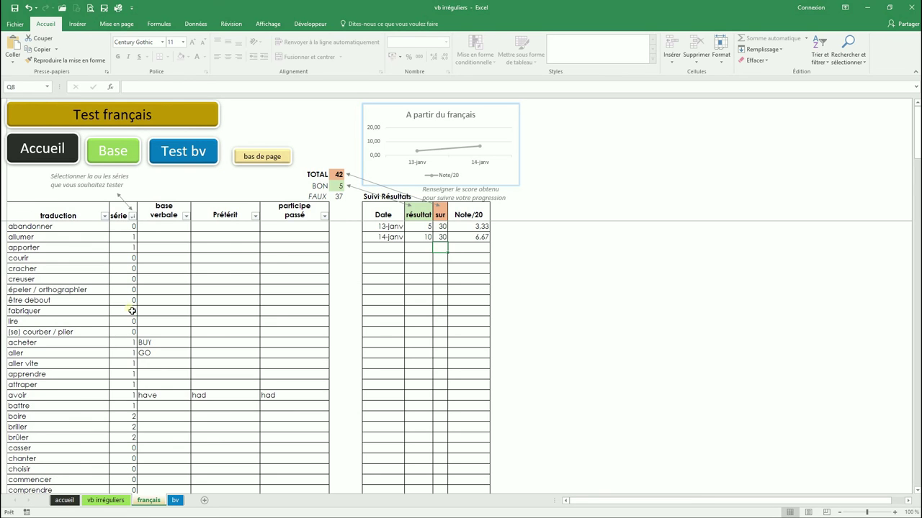
Step: Erase the test answers: the base verbale entries from acheter to battre, plus the prétérit and participe passé of avoir
{"action": "left_click_drag", "start_coordinate": [147, 345], "coordinate": [164, 407]}
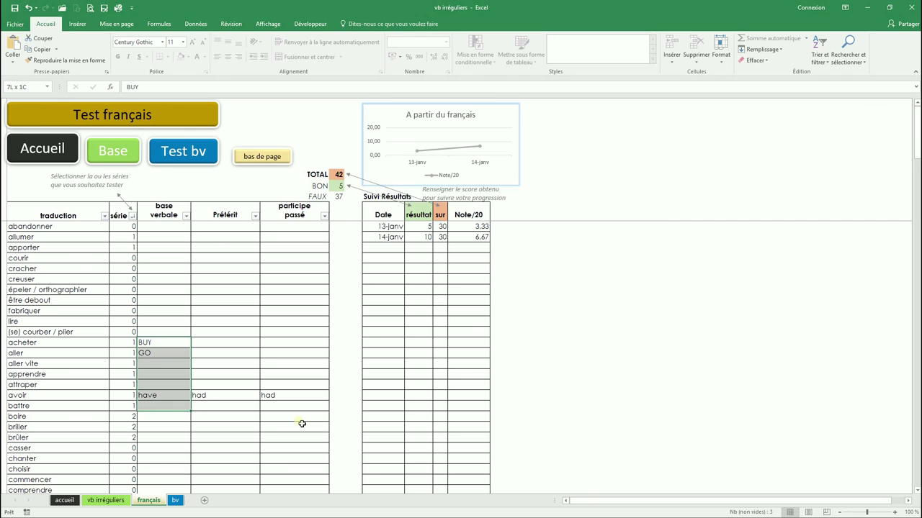
{"action": "key", "text": "Delete"}
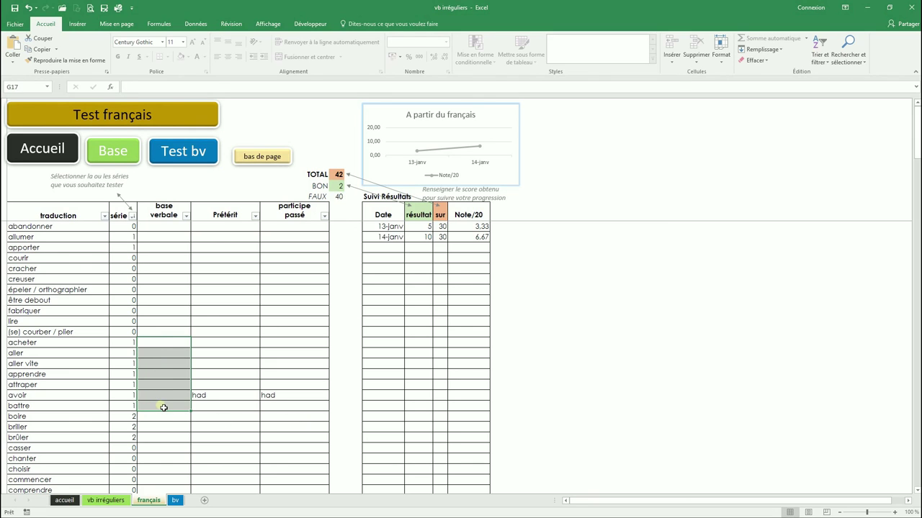
{"action": "left_click", "coordinate": [224, 397]}
{"action": "key", "text": "Delete"}
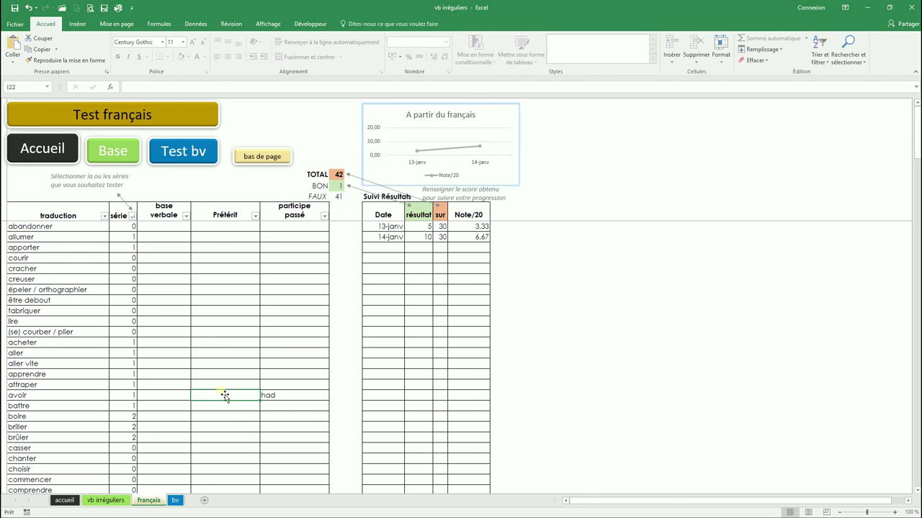
{"action": "left_click", "coordinate": [286, 398]}
{"action": "key", "text": "Delete"}
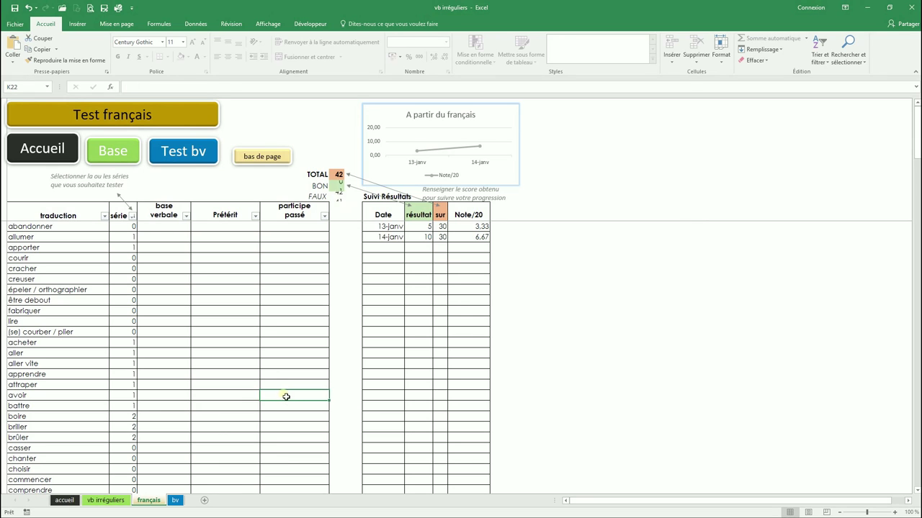
{"action": "left_click", "coordinate": [157, 300]}
{"action": "left_click", "coordinate": [173, 288]}
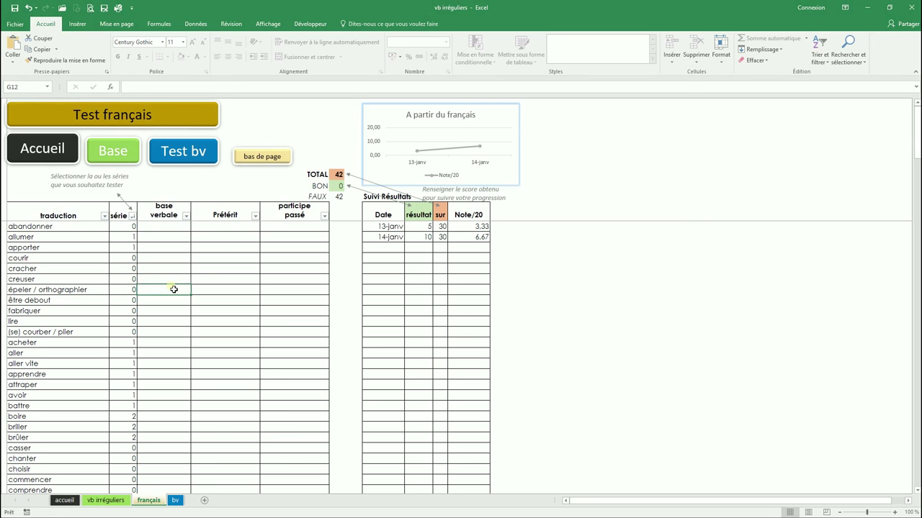